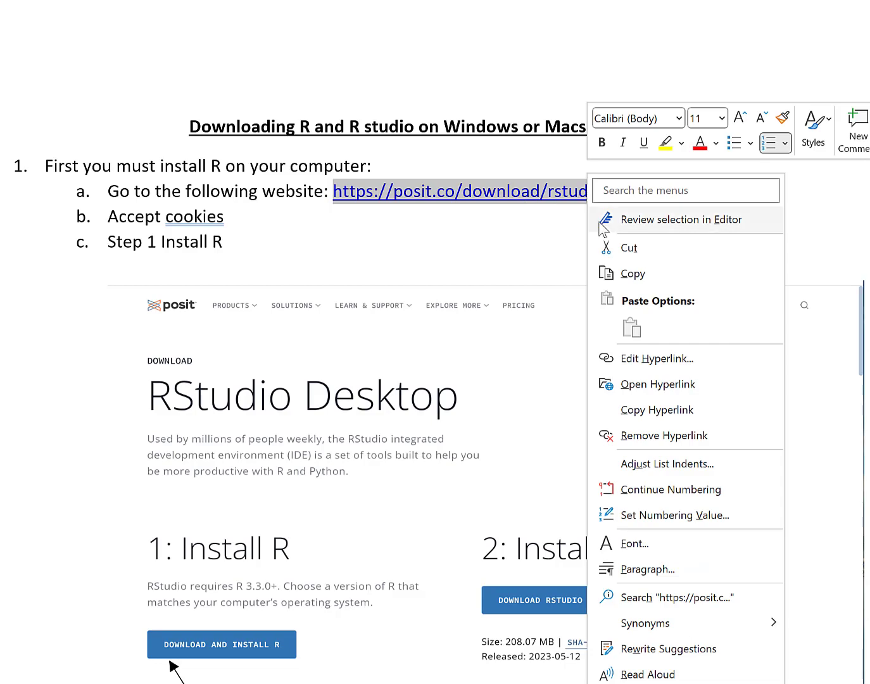
pyautogui.click(624, 275)
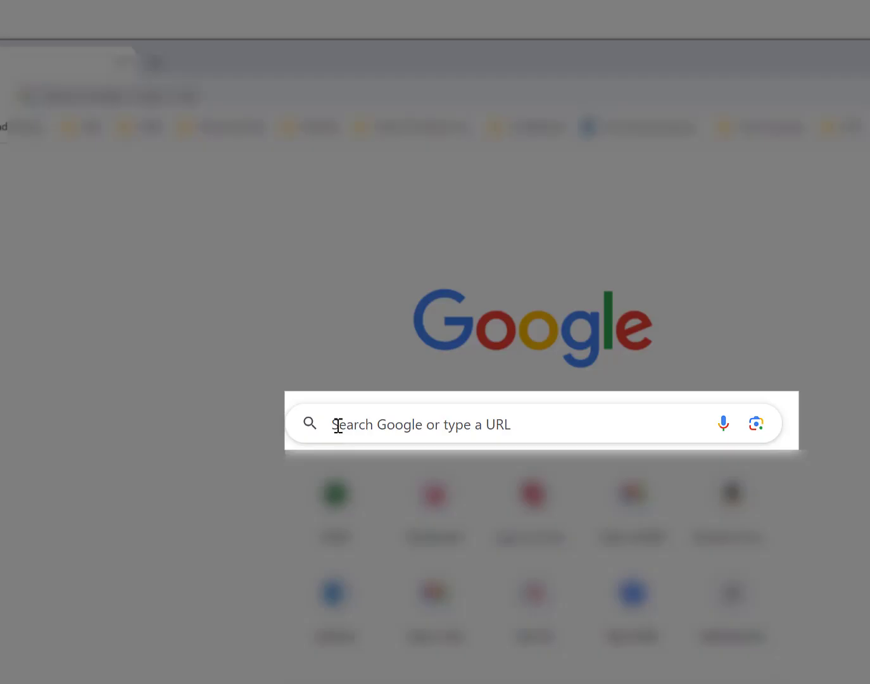
pyautogui.click(337, 425)
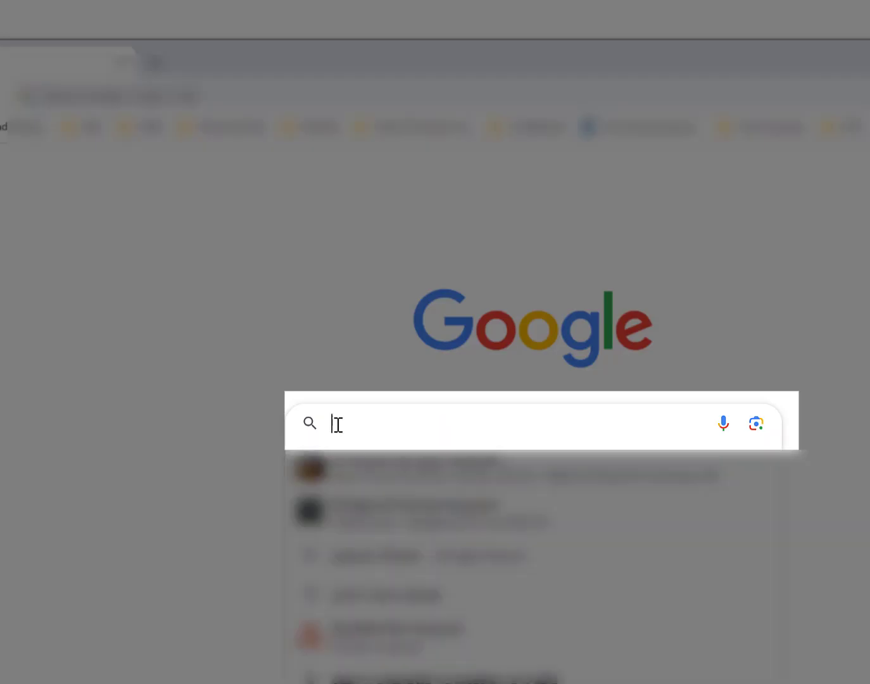
pyautogui.write('https://posit.co/download/rstudio-desktop/')
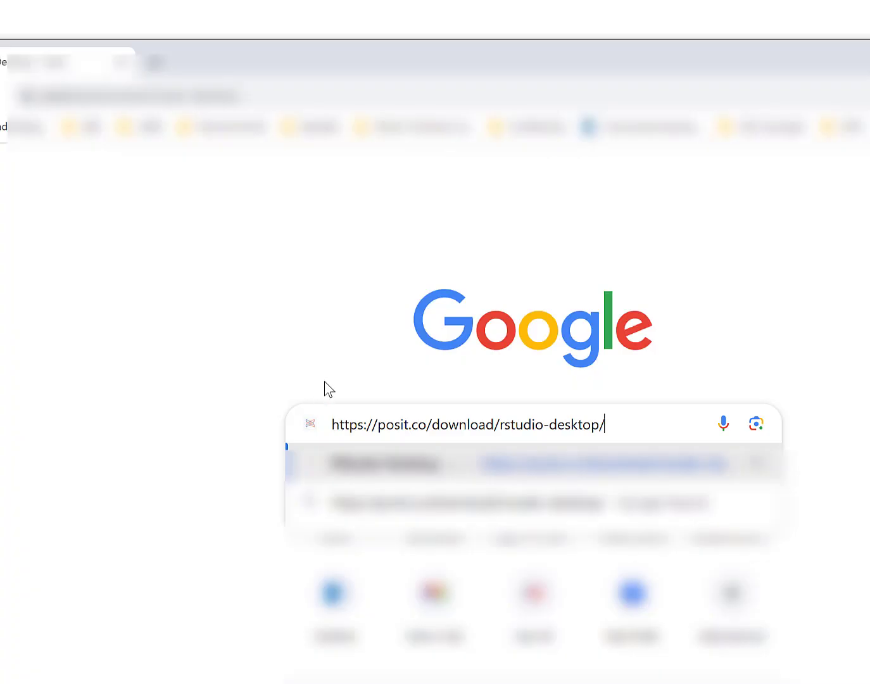
pyautogui.press('Return')
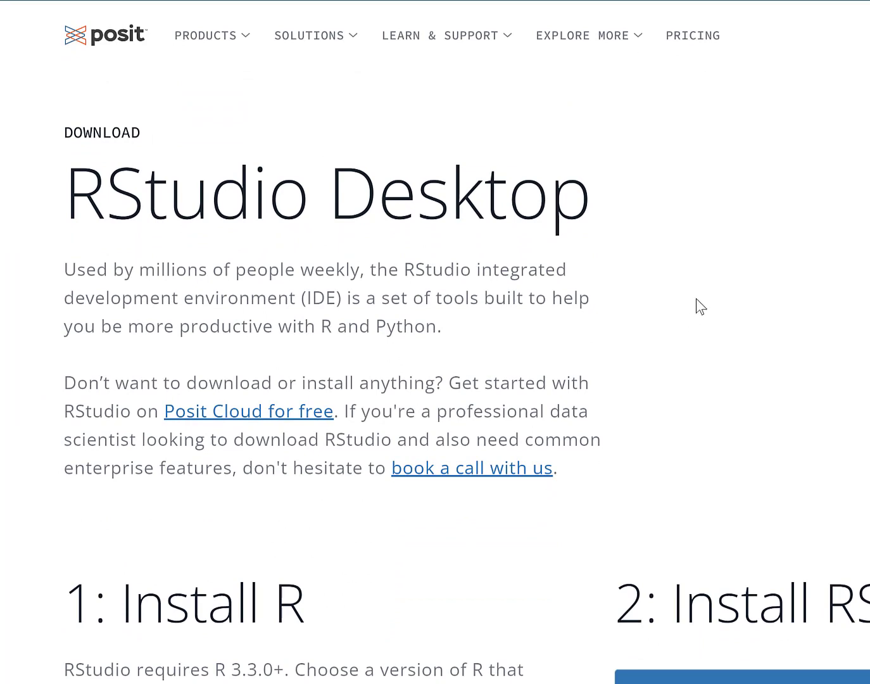
# Go from the Install R section to CRAN's Windows first-time install page and download R-4.3.1 for Windows.
pyautogui.scroll(-4, 697, 304)
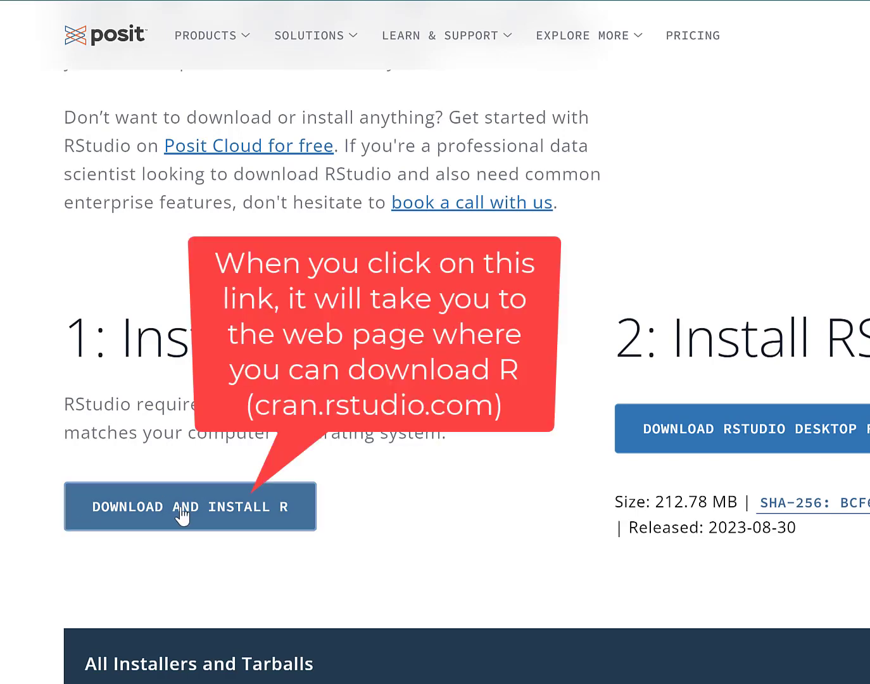
pyautogui.click(182, 515)
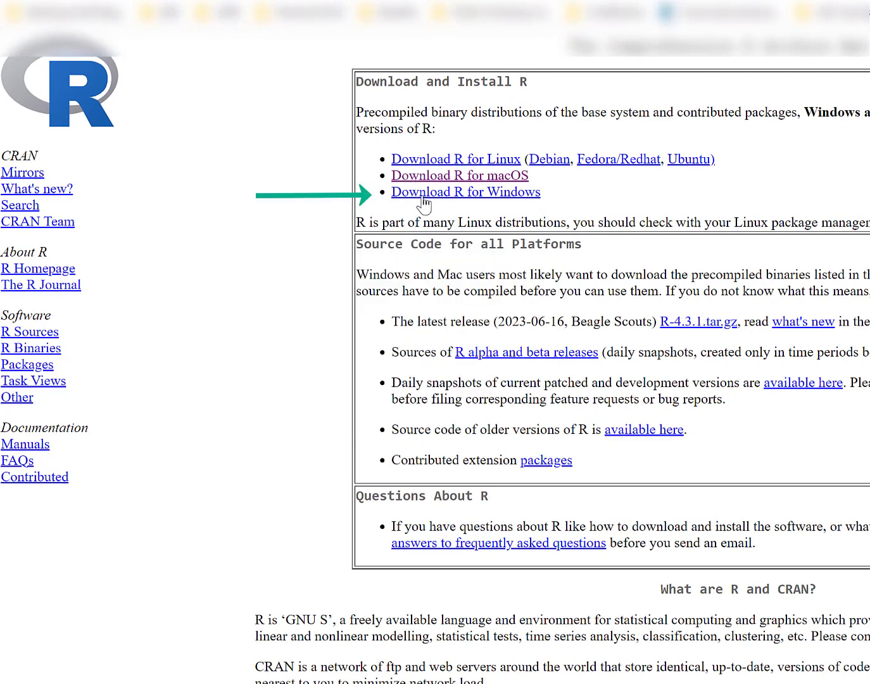
pyautogui.click(441, 200)
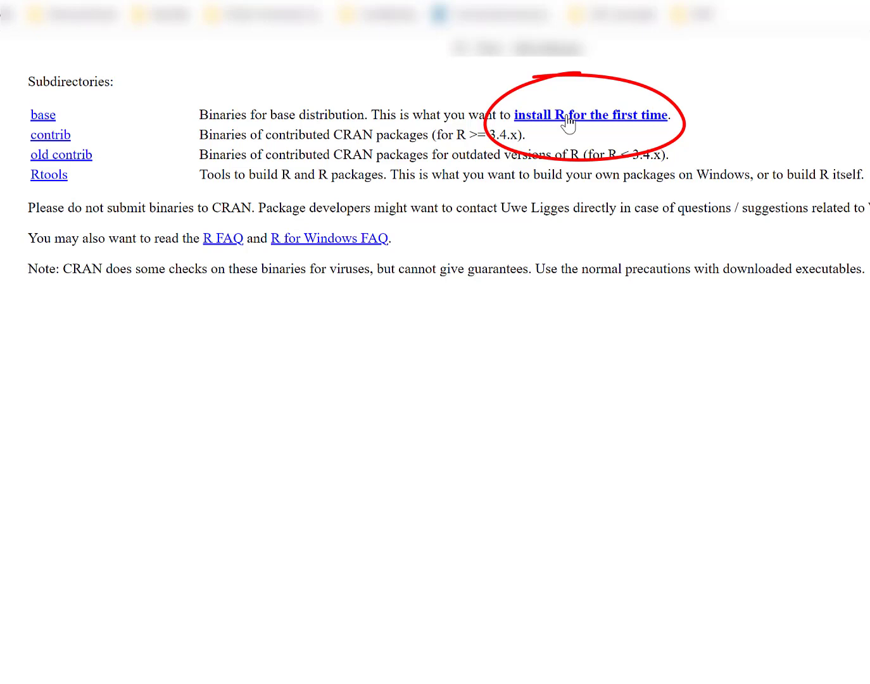
pyautogui.click(568, 120)
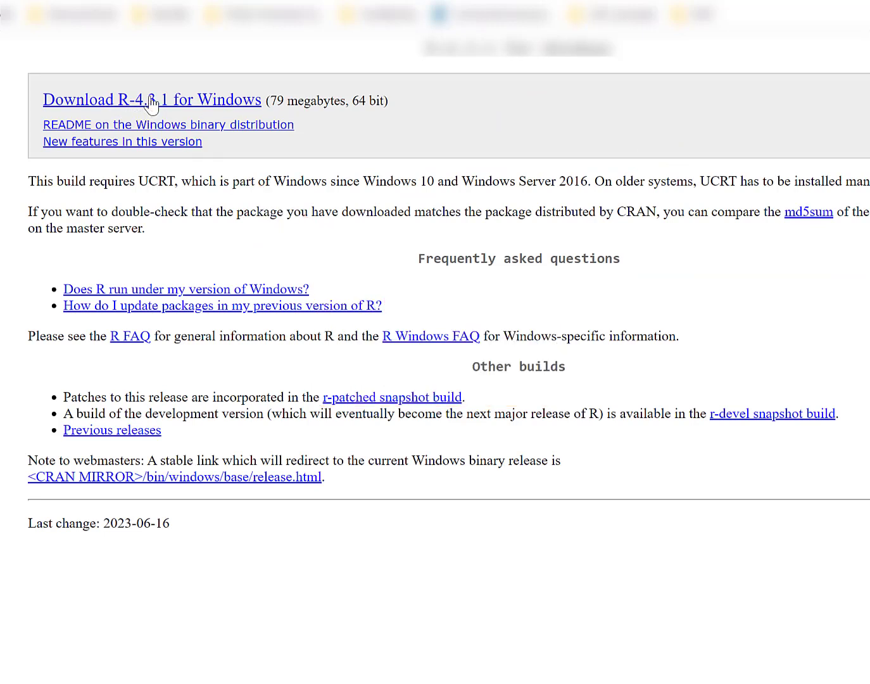
pyautogui.click(151, 100)
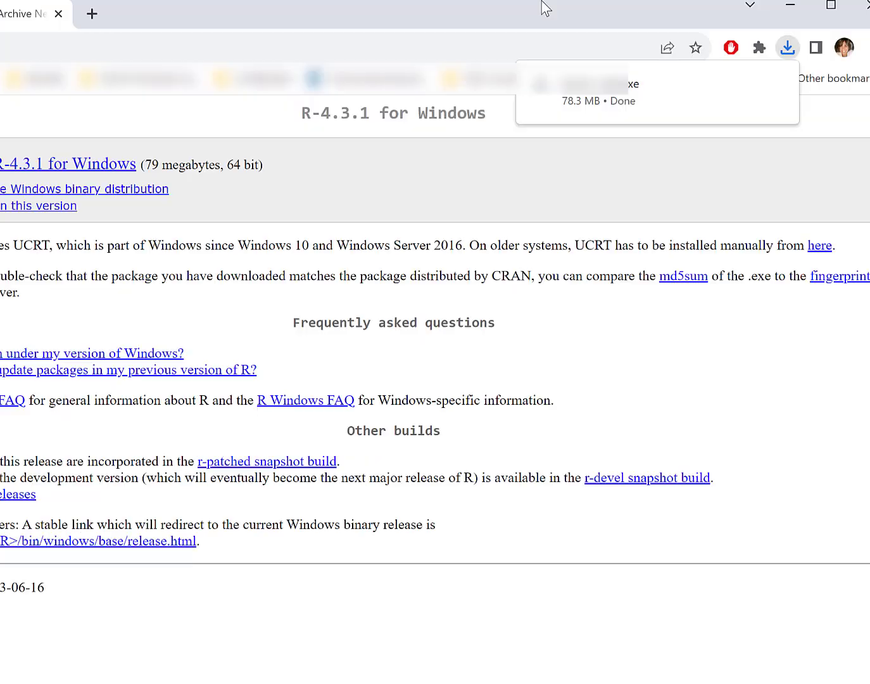
# Launch the downloaded R-4.3.1-win.exe installer with English as the setup language and continue past the GNU General Public License.
pyautogui.click(788, 51)
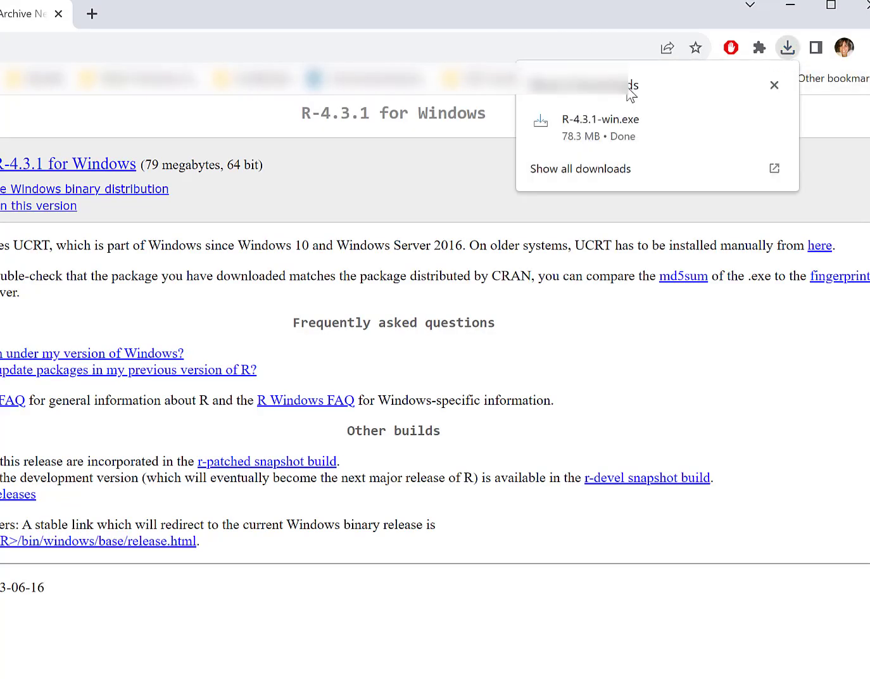
pyautogui.click(609, 135)
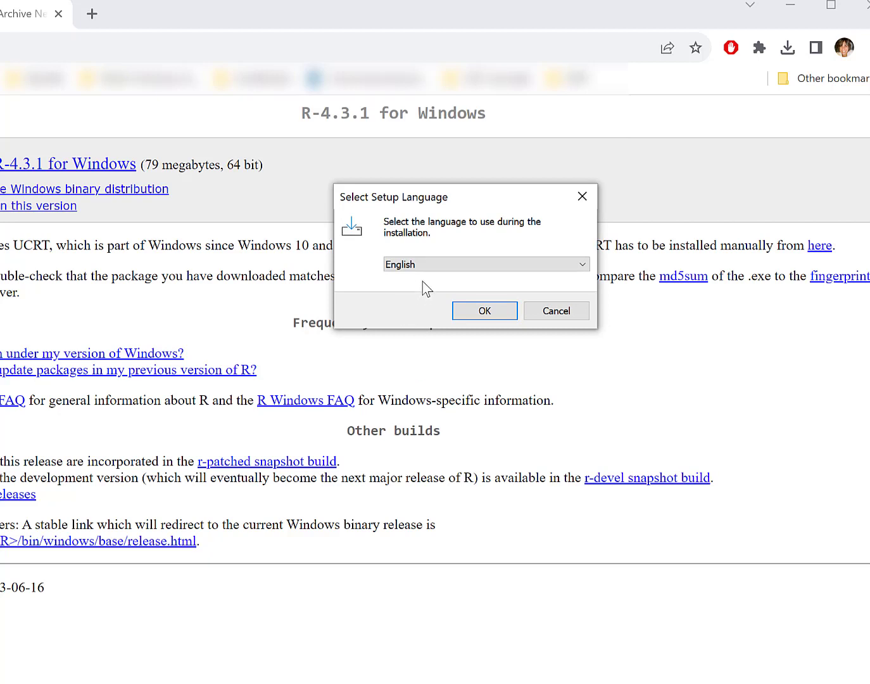
pyautogui.click(483, 312)
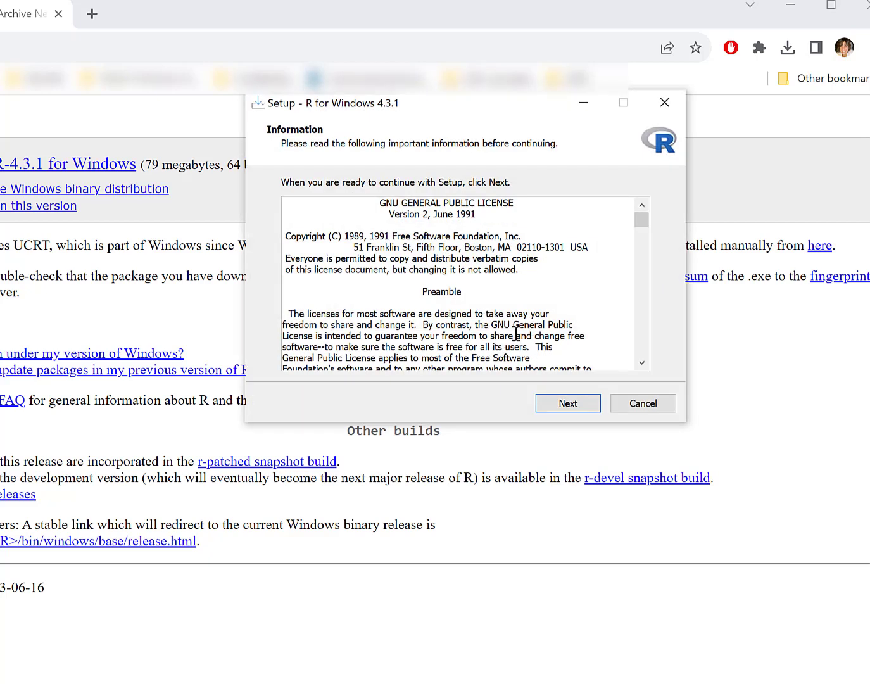
pyautogui.scroll(-2, 498, 328)
pyautogui.scroll(-13, 498, 328)
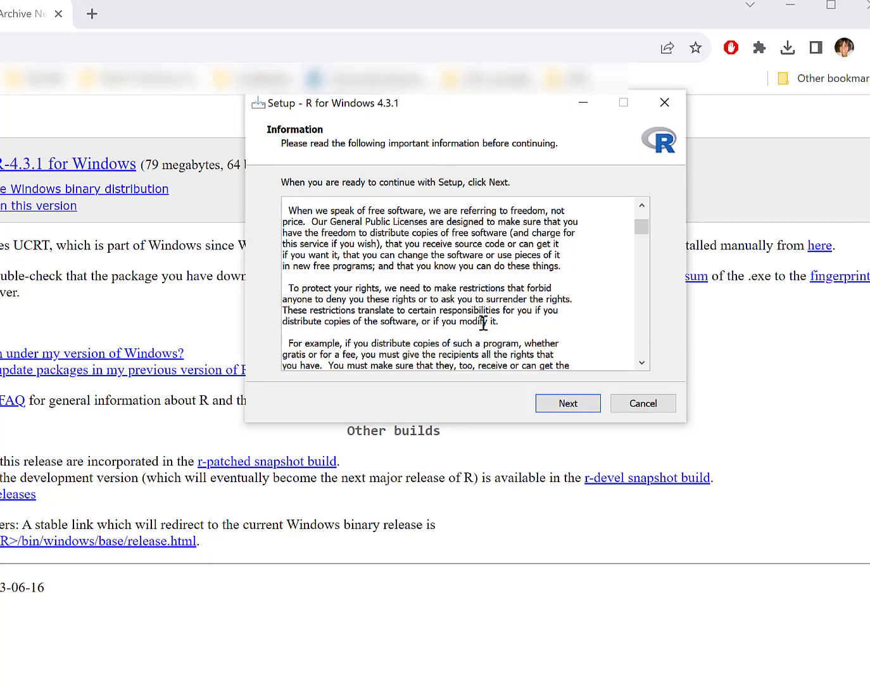
pyautogui.scroll(-10, 482, 318)
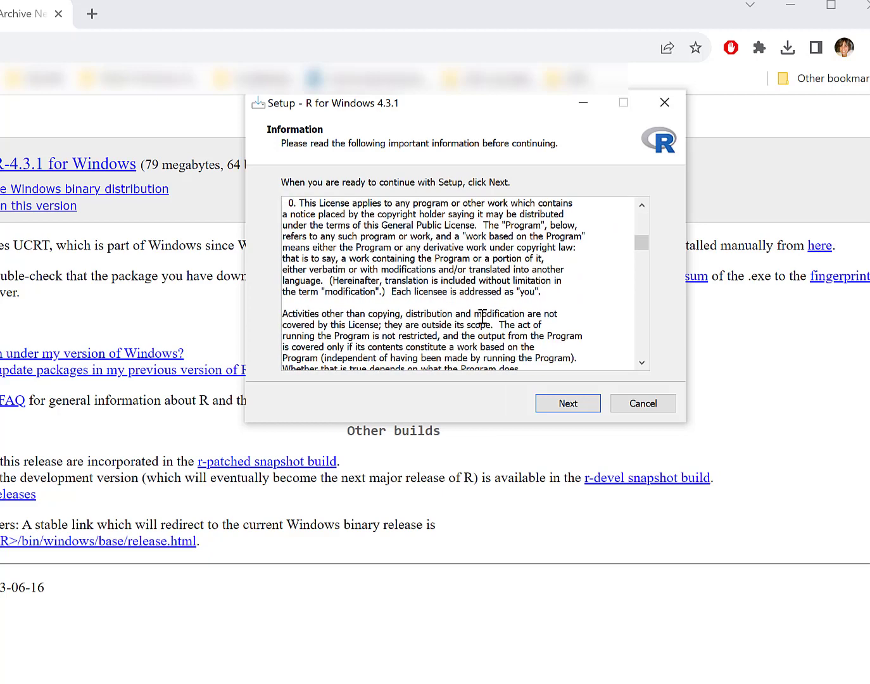
pyautogui.click(569, 404)
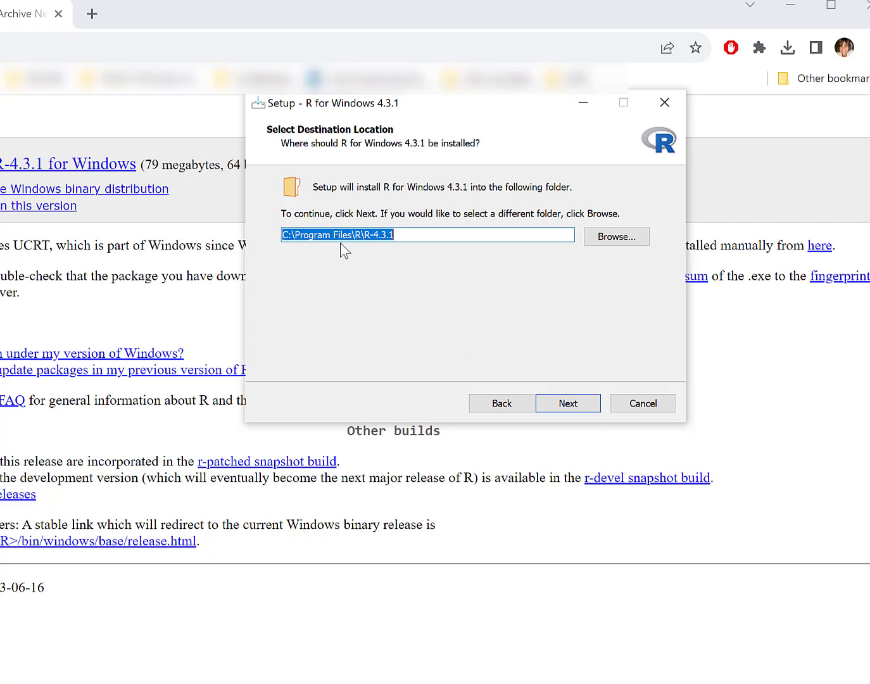
# Accept the R setup defaults: folder C:\Program Files\R\R-4.3.1, User installation components, no customized startup, and Start Menu folder R.
pyautogui.click(569, 405)
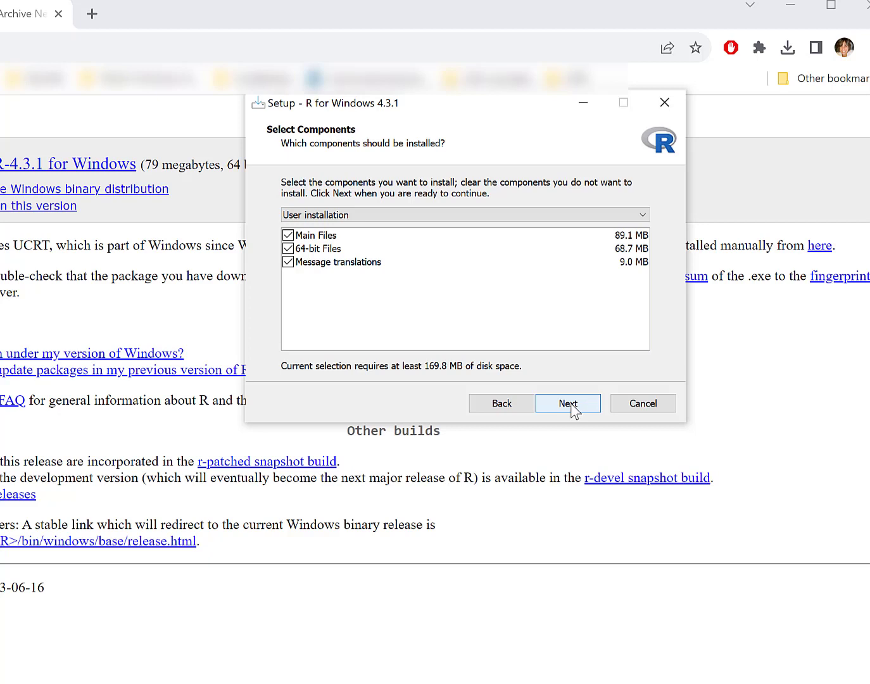
pyautogui.click(574, 410)
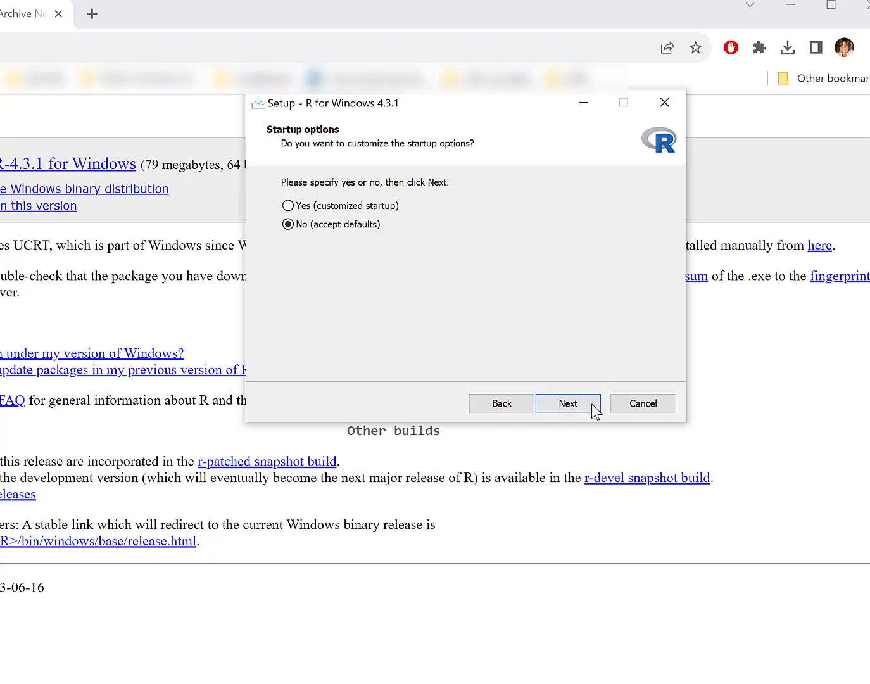
pyautogui.click(572, 412)
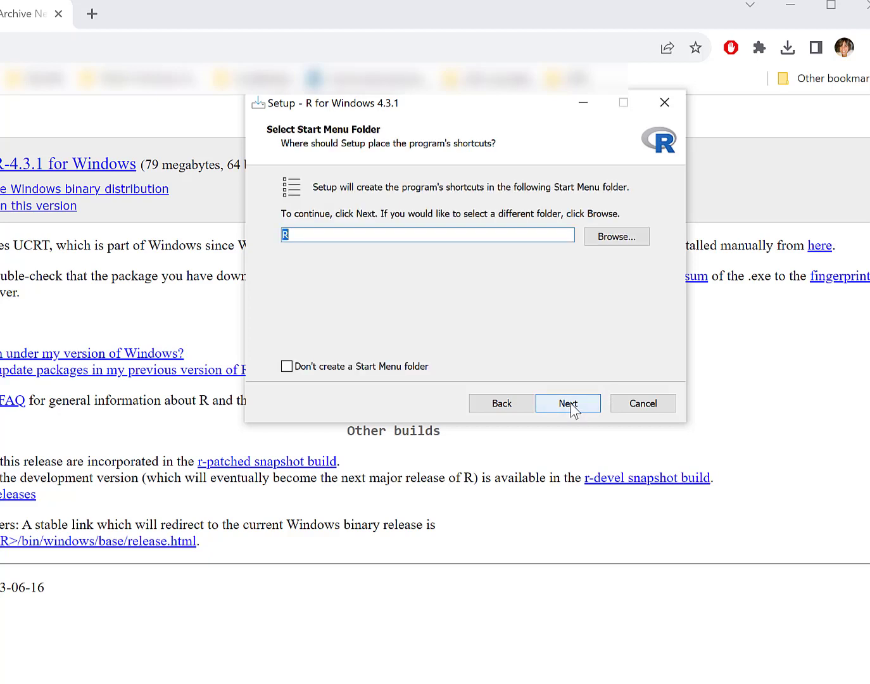
pyautogui.click(569, 412)
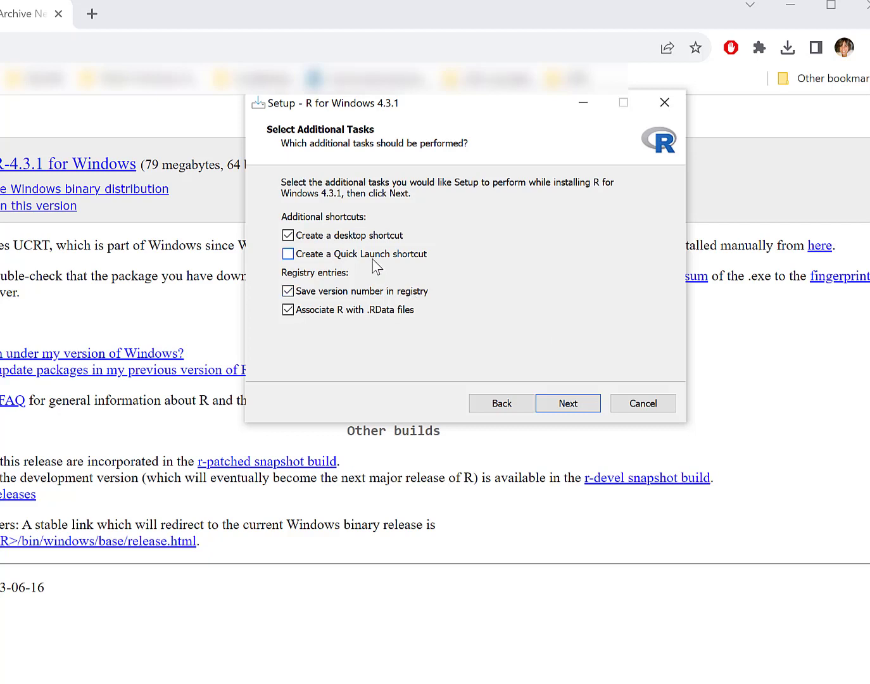
# Enable the Quick Launch shortcut among the additional tasks, then install R and finish the setup wizard.
pyautogui.click(290, 254)
pyautogui.click(566, 409)
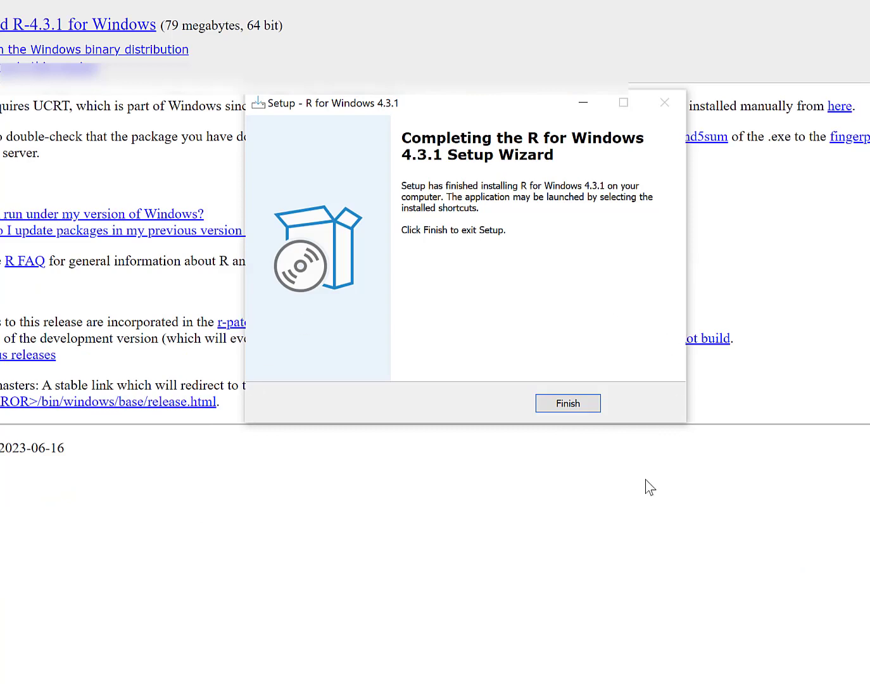
pyautogui.click(568, 409)
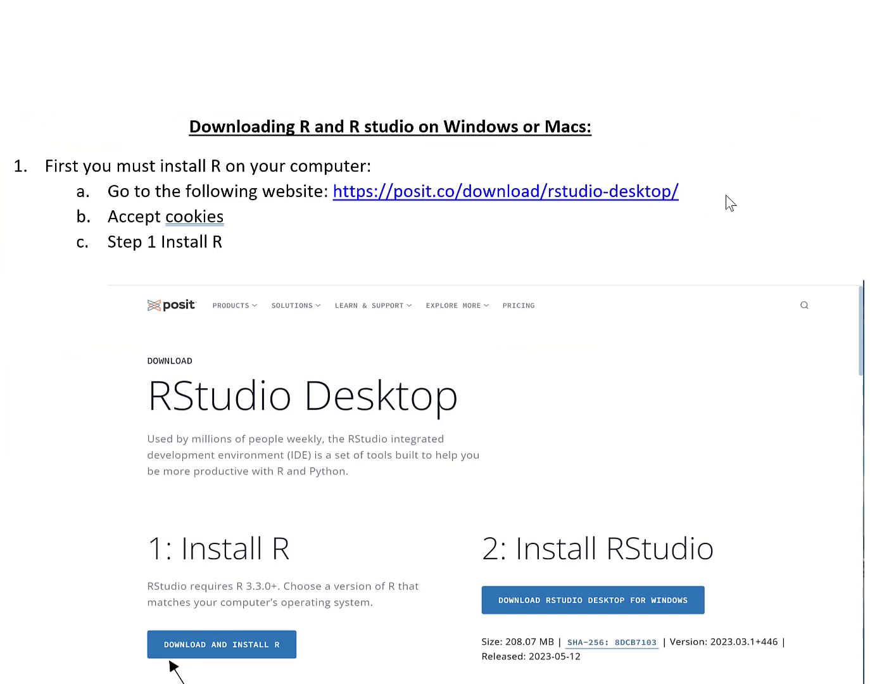
pyautogui.click(646, 198)
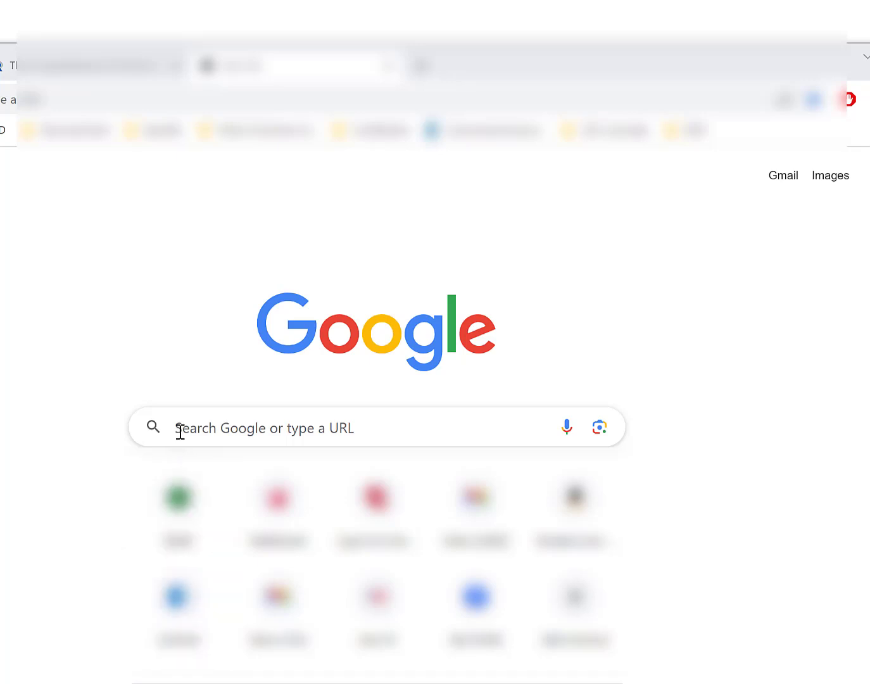
pyautogui.click(181, 426)
pyautogui.write('https://posit.co/download/rstudio-desktop/')
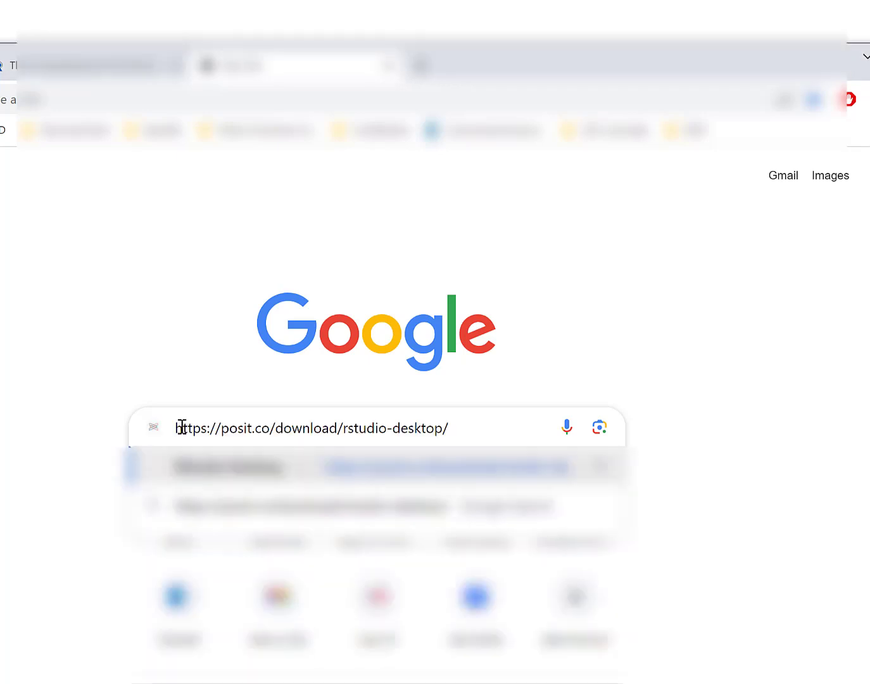
pyautogui.press('Return')
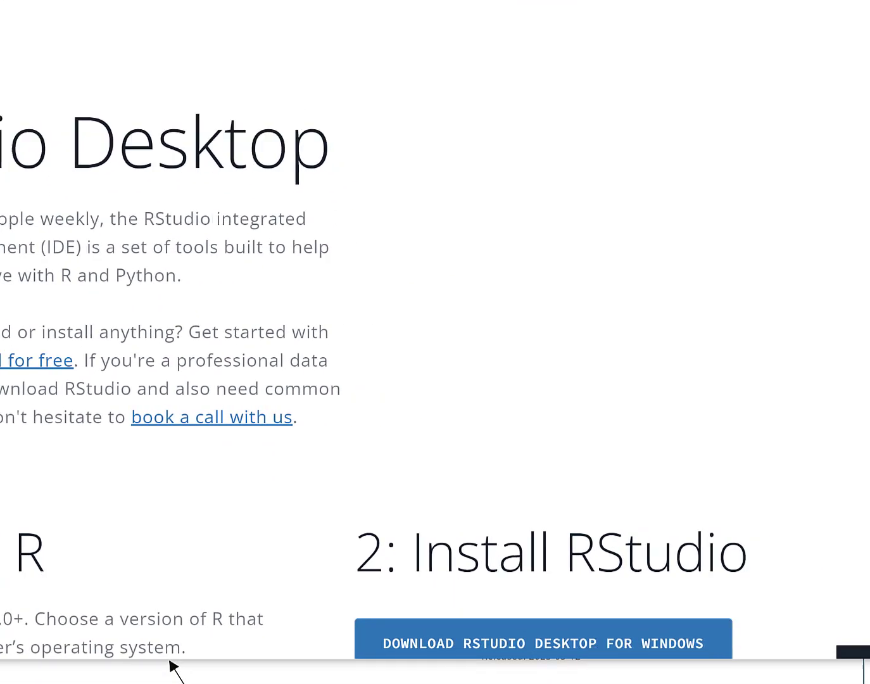
pyautogui.scroll(-4, 411, 356)
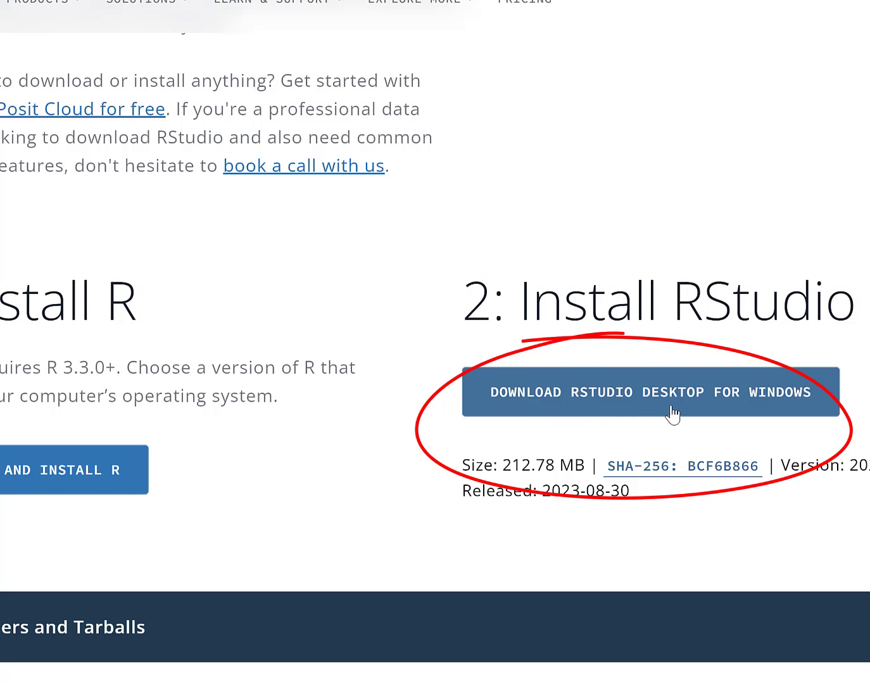
pyautogui.click(630, 400)
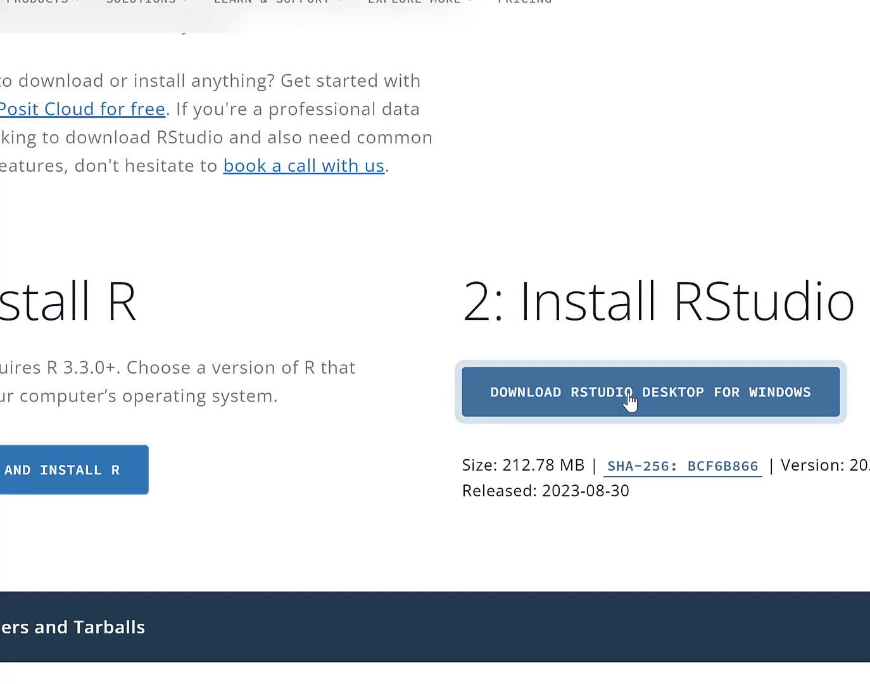
# Review the RStudio installers and Zip/Tarballs offered for each operating system on the download page.
pyautogui.scroll(-2, 639, 358)
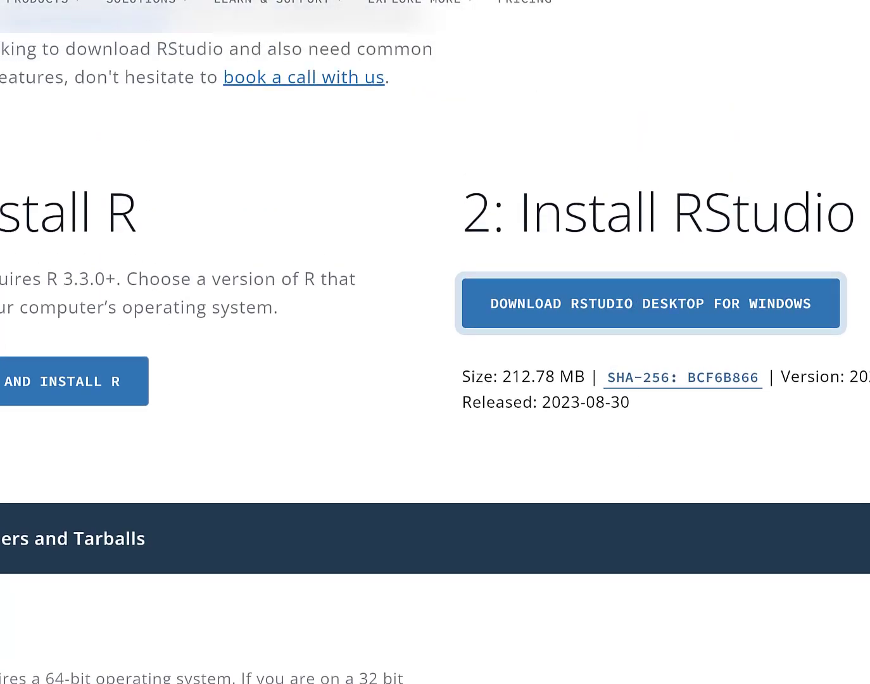
pyautogui.scroll(-5, 399, 146)
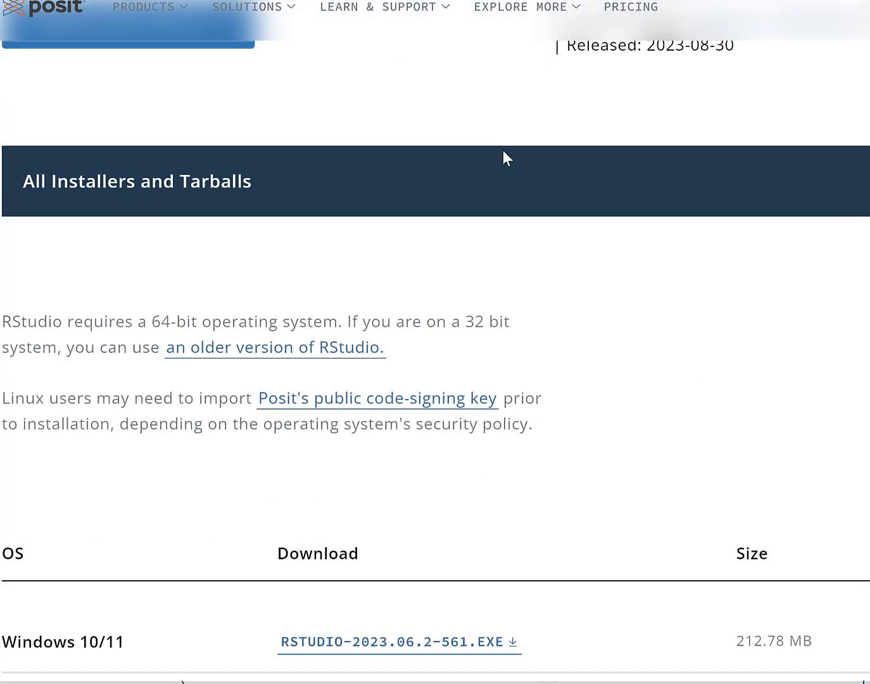
pyautogui.scroll(-5, 502, 165)
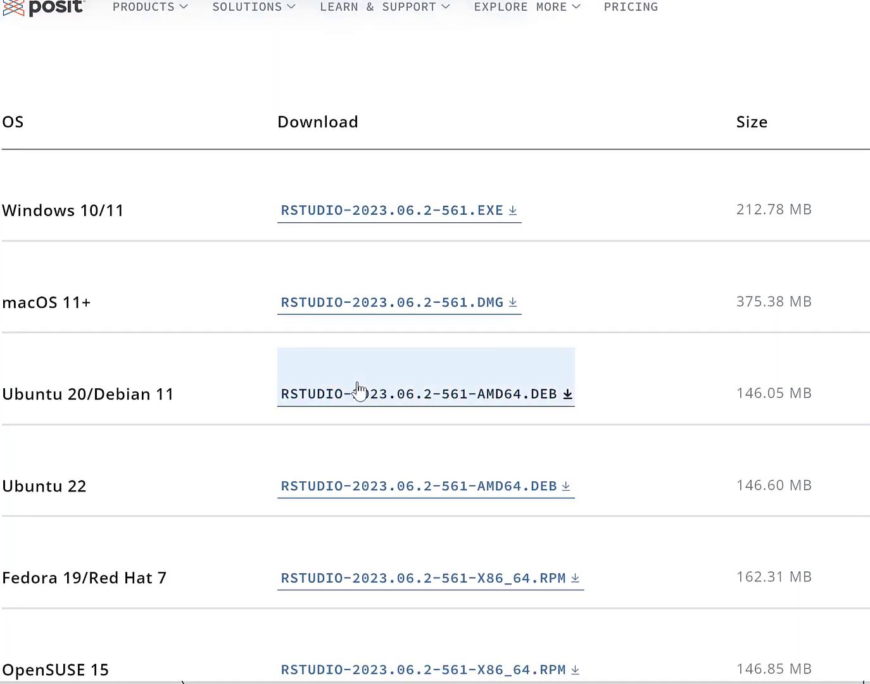
pyautogui.scroll(-8, 358, 389)
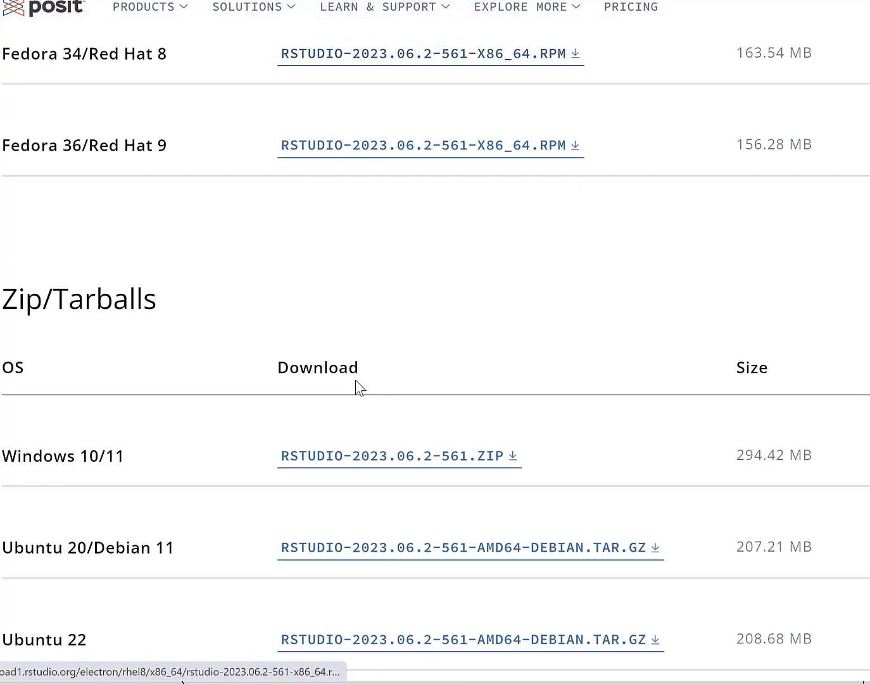
pyautogui.scroll(-2, 356, 386)
pyautogui.scroll(20, 356, 387)
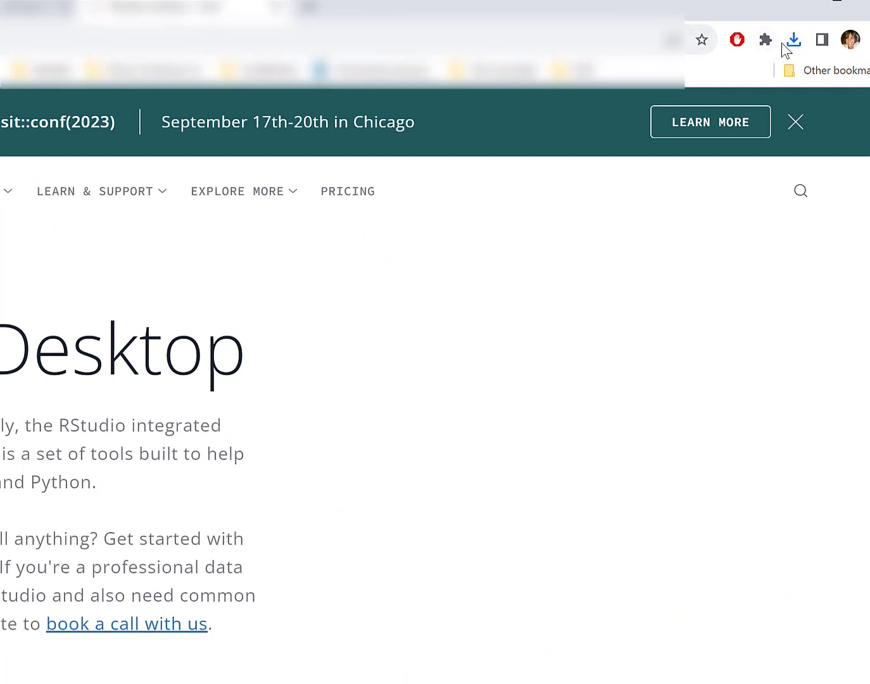
# Launch the downloaded RStudio-2023.06.2-561 (1).exe installer and accept C:\Program Files\RStudio as the destination folder.
pyautogui.click(785, 49)
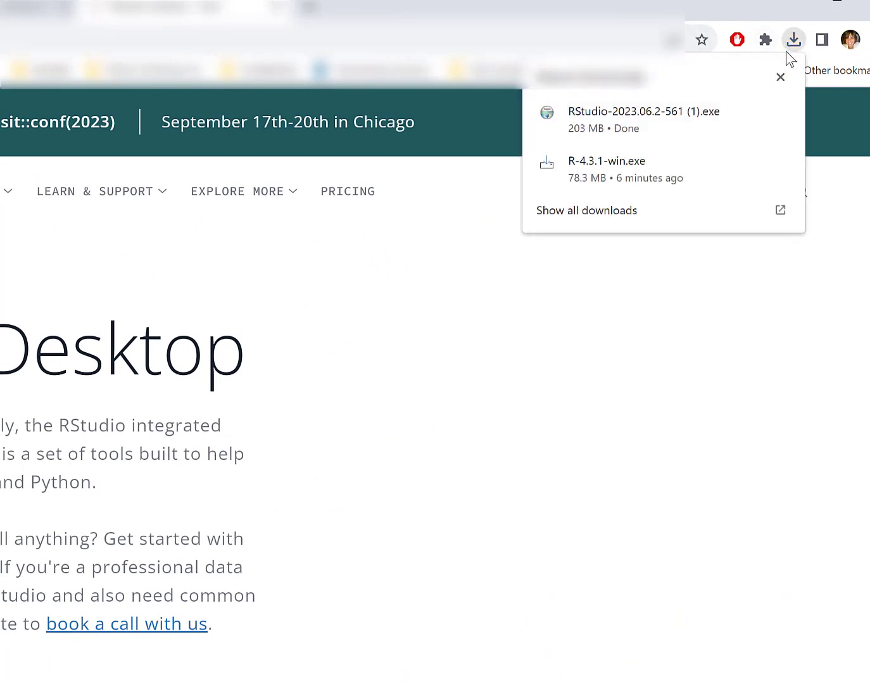
pyautogui.click(652, 118)
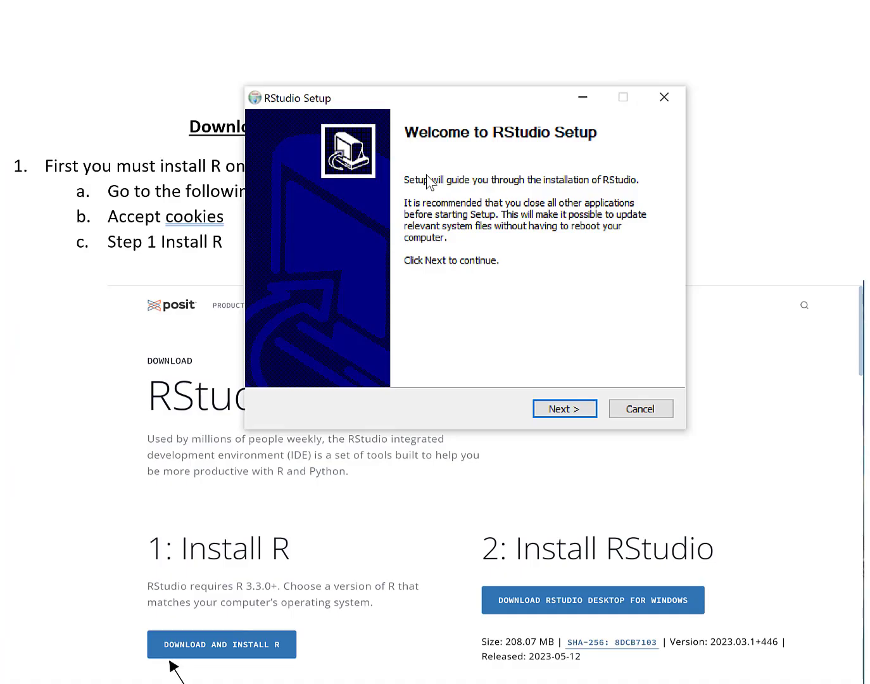
pyautogui.click(569, 410)
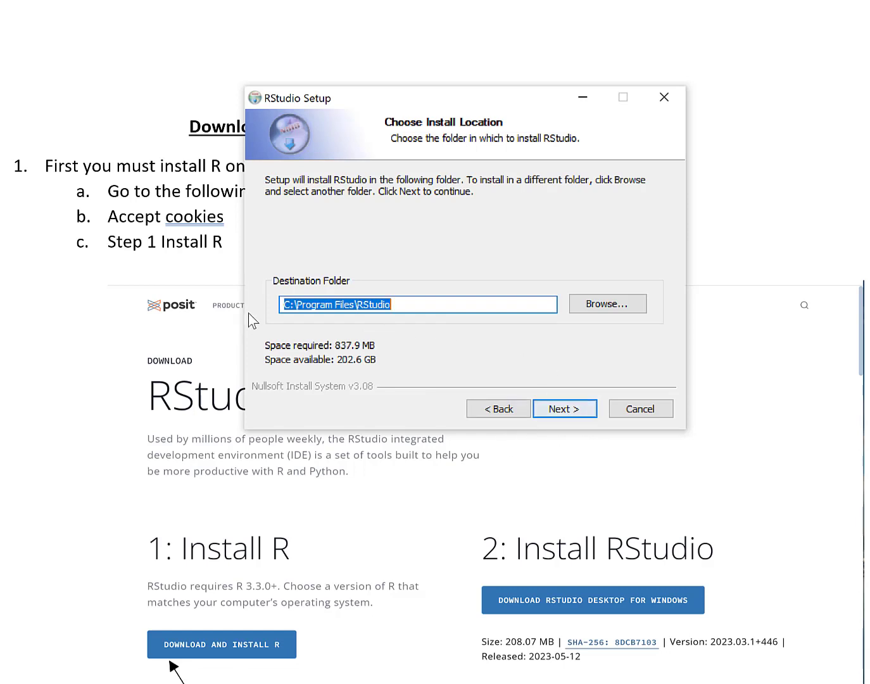
pyautogui.click(561, 413)
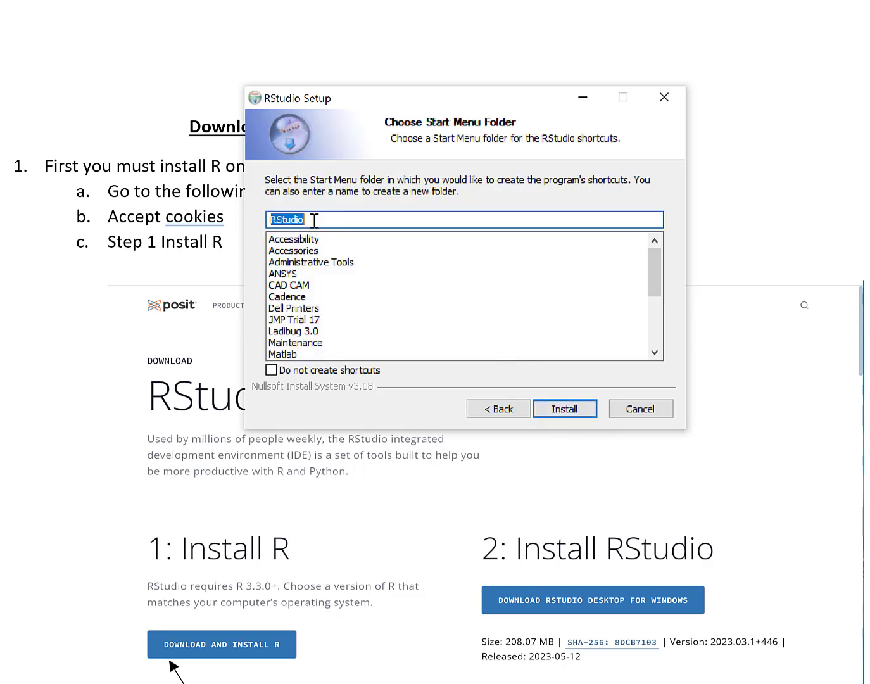
# Install RStudio with its shortcuts in the RStudio Start Menu folder and finish the setup wizard.
pyautogui.click(561, 411)
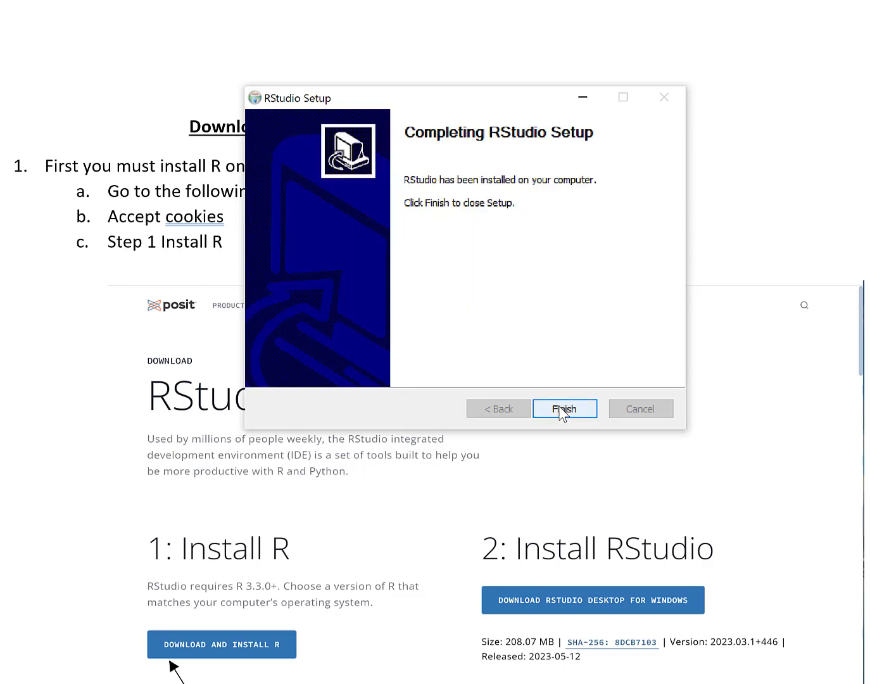
pyautogui.click(558, 411)
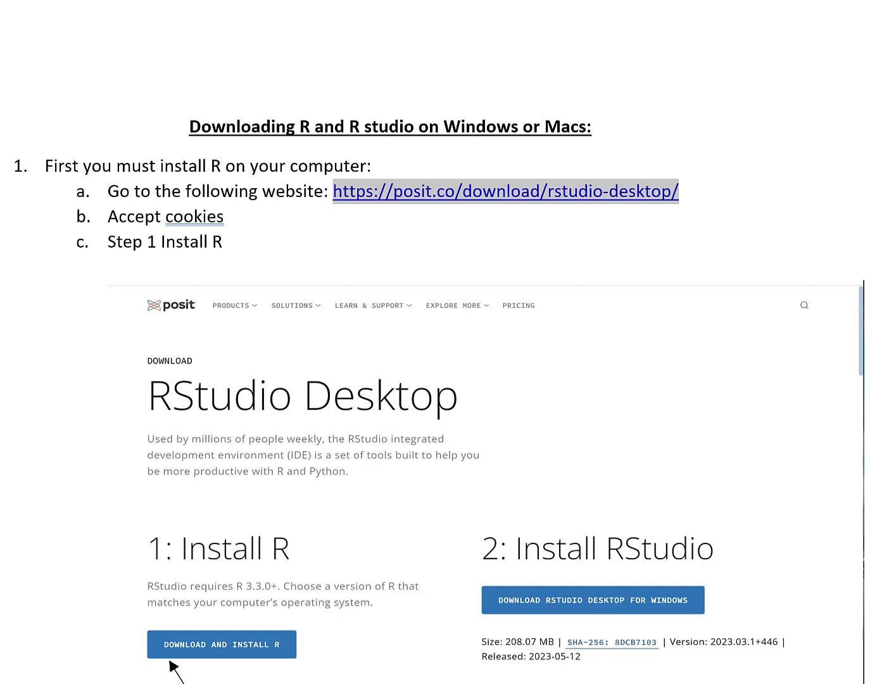
# Start RStudio with the machine's default 64-bit version of R and the Auto-detect rendering engine, and enlarge its window.
pyautogui.scroll(-8, 435, 342)
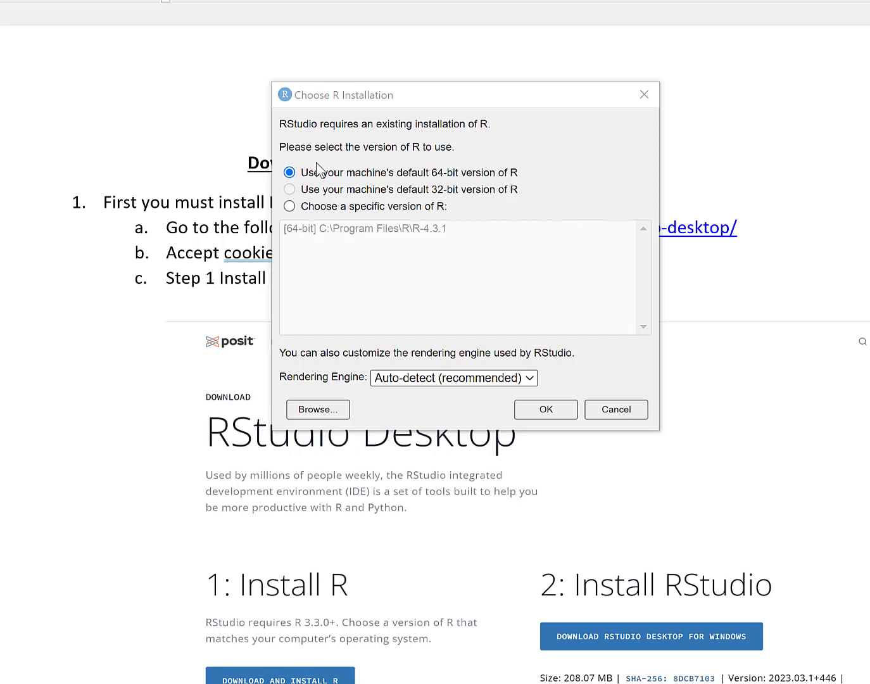
pyautogui.click(526, 408)
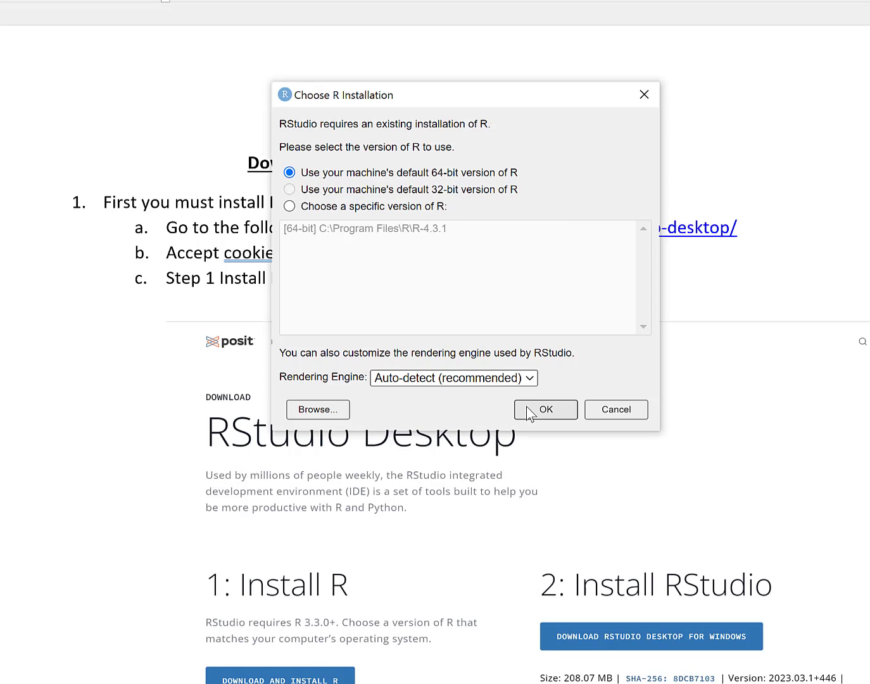
pyautogui.click(529, 412)
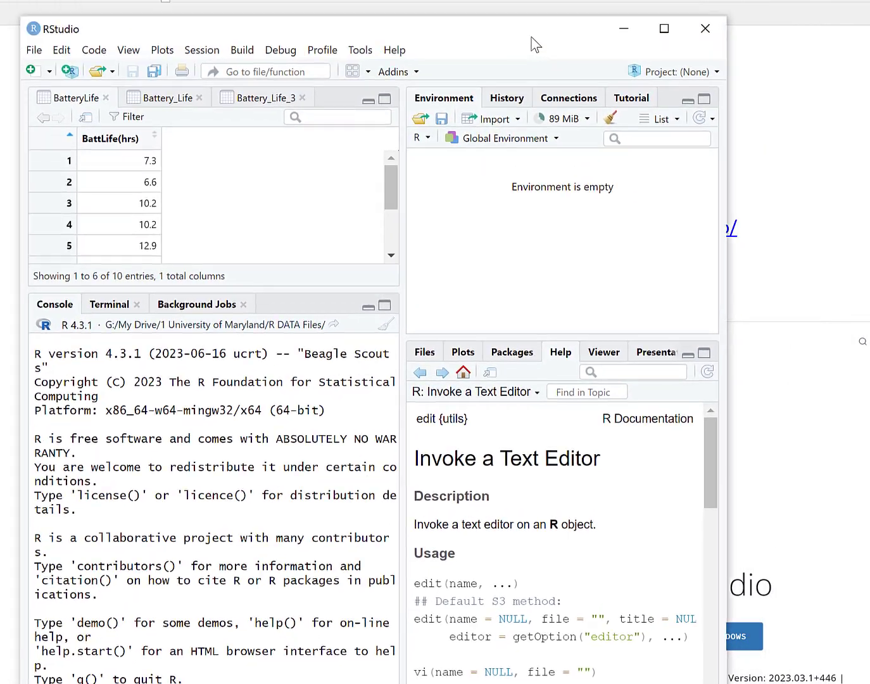
pyautogui.moveTo(532, 37); pyautogui.dragTo(516, 21)
pyautogui.moveTo(709, 683); pyautogui.dragTo(858, 679)
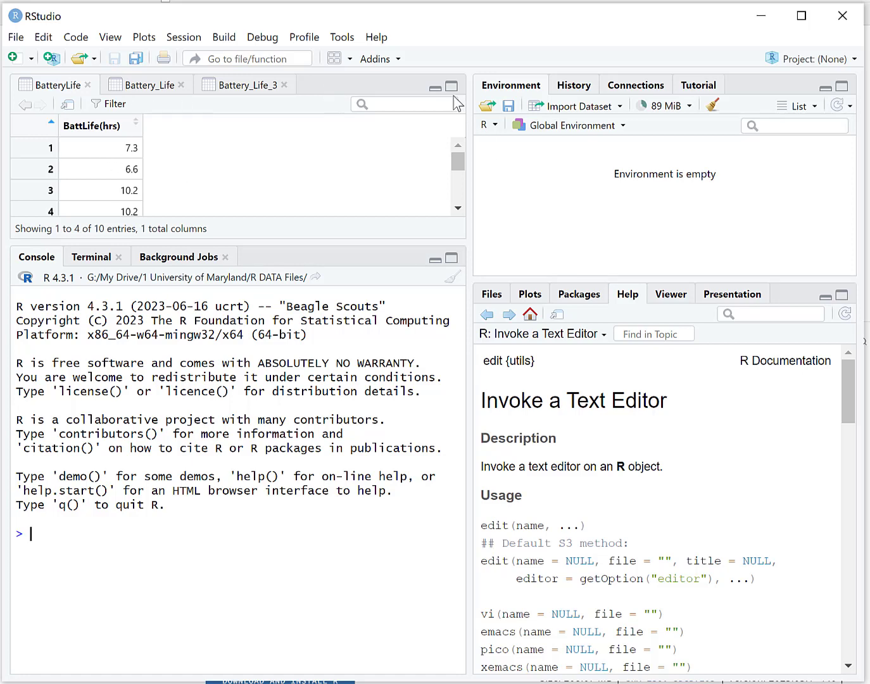
# Minimize the Source pane above the console and display the Plots pane in place of the help page.
pyautogui.click(435, 88)
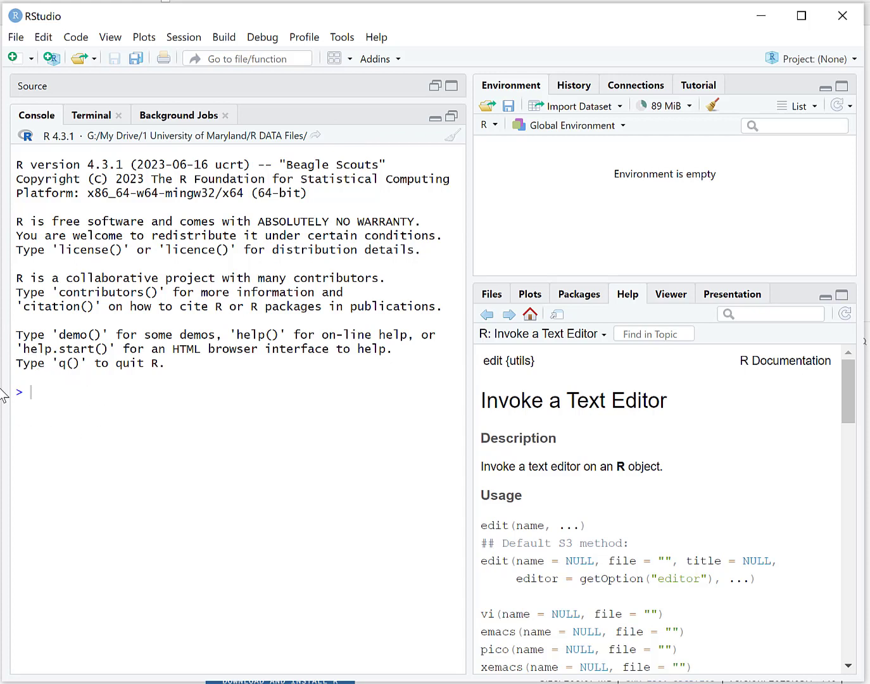
pyautogui.moveTo(23, 376)
pyautogui.mouseDown()
pyautogui.moveTo(13, 404)
pyautogui.moveTo(20, 376)
pyautogui.mouseUp()
pyautogui.click(530, 301)
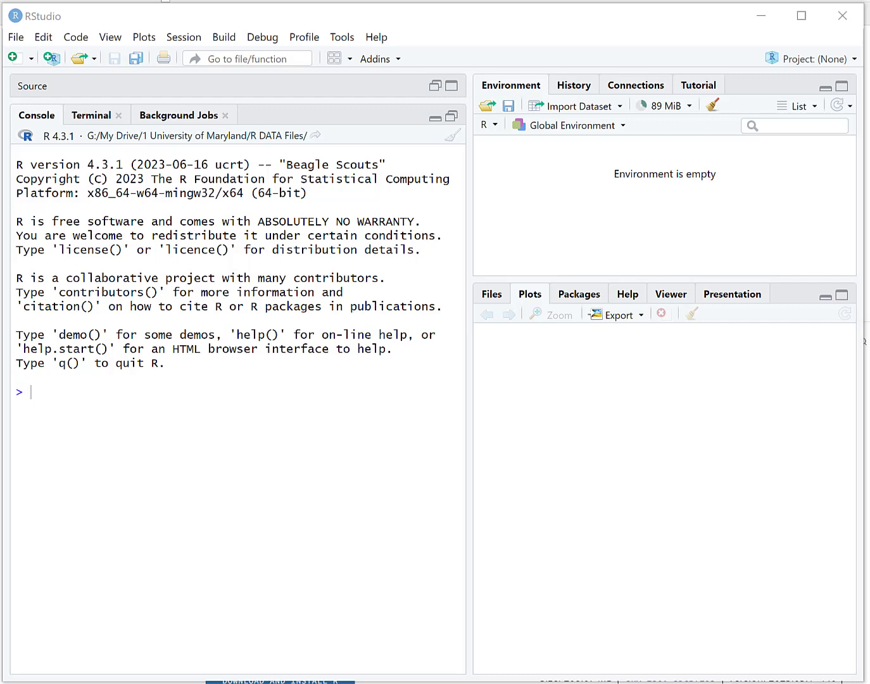
# Switch to the instructions document and copy the install.packages(“tidyverse”) command given for the console prompt.
pyautogui.hotkey('alt', 'Tab')
pyautogui.scroll(-15, 359, 377)
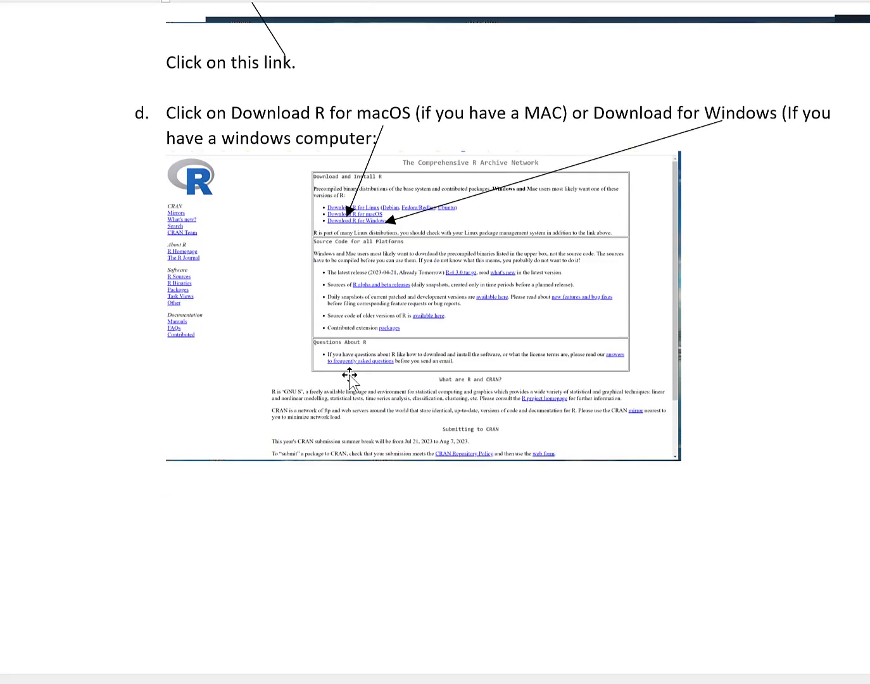
pyautogui.scroll(-20, 349, 377)
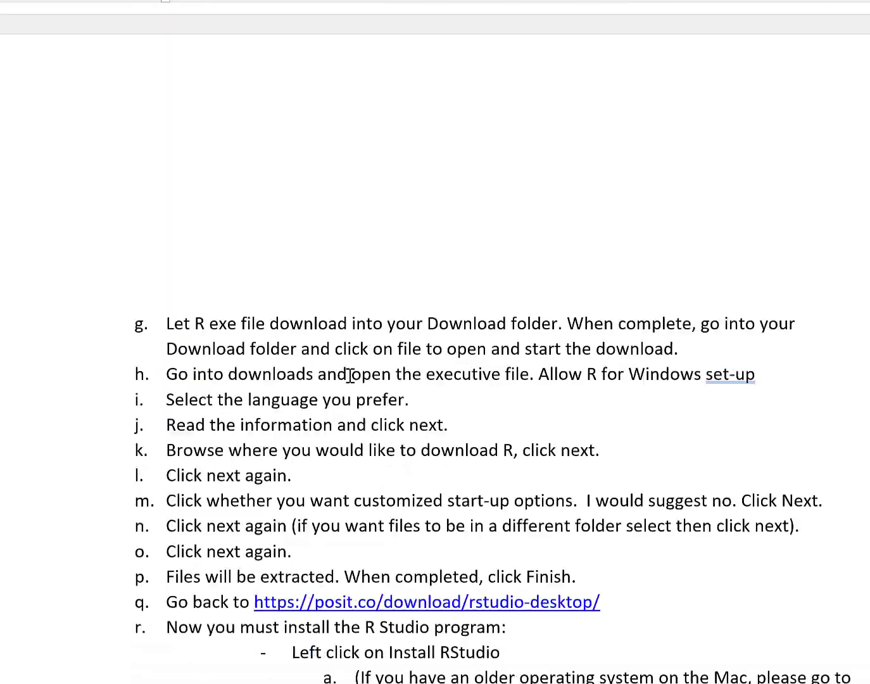
pyautogui.scroll(-20, 351, 377)
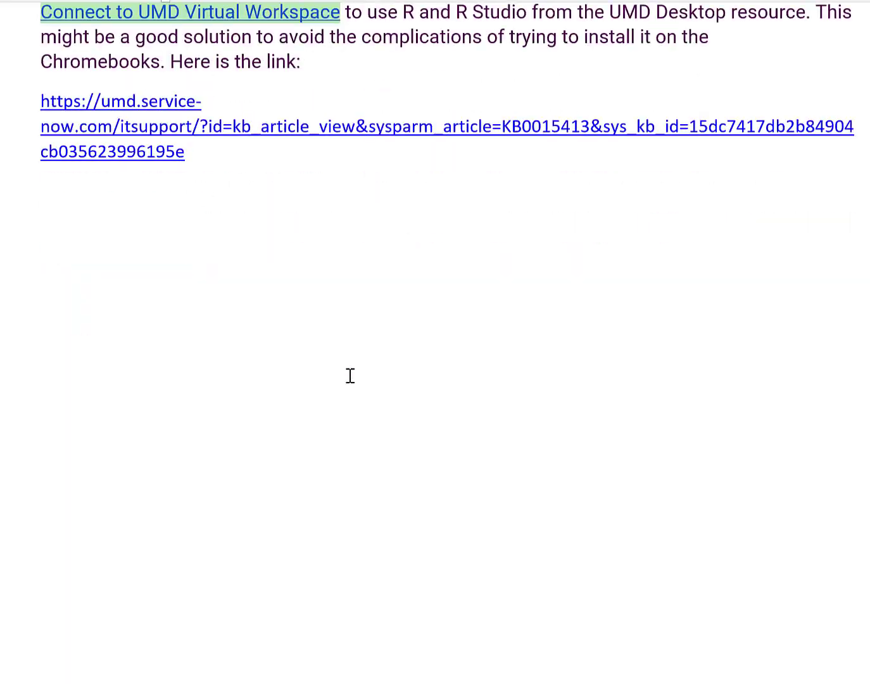
pyautogui.scroll(12, 347, 372)
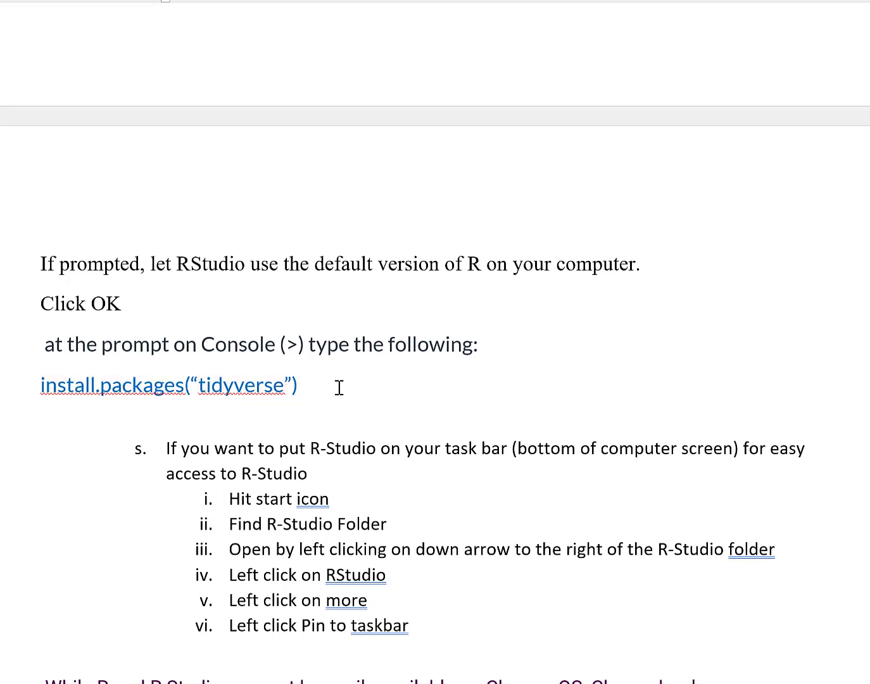
pyautogui.moveTo(184, 376); pyautogui.dragTo(113, 394)
pyautogui.hotkey('ctrl', 'c')
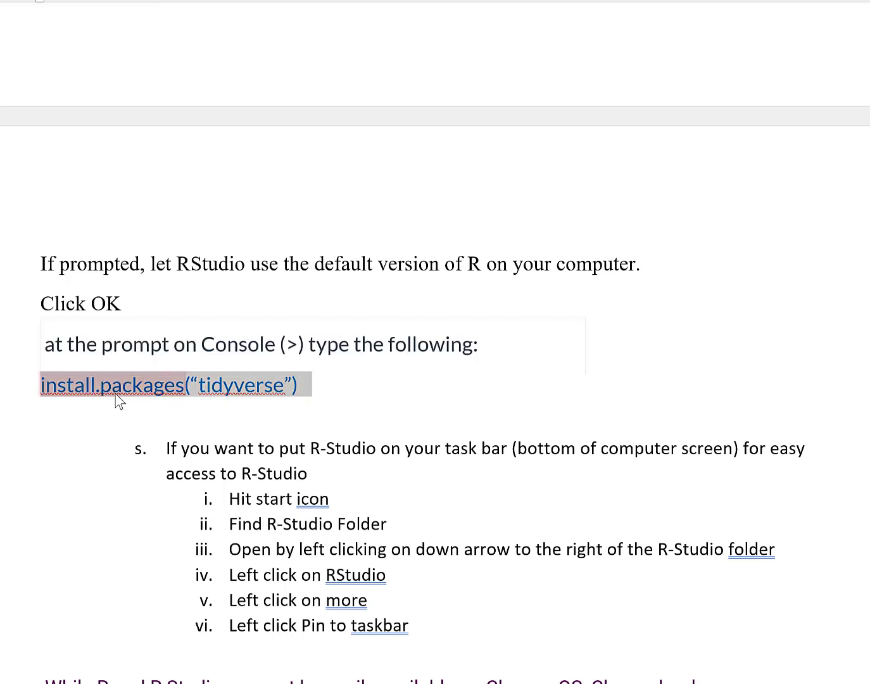
pyautogui.rightClick(116, 395)
pyautogui.click(175, 86)
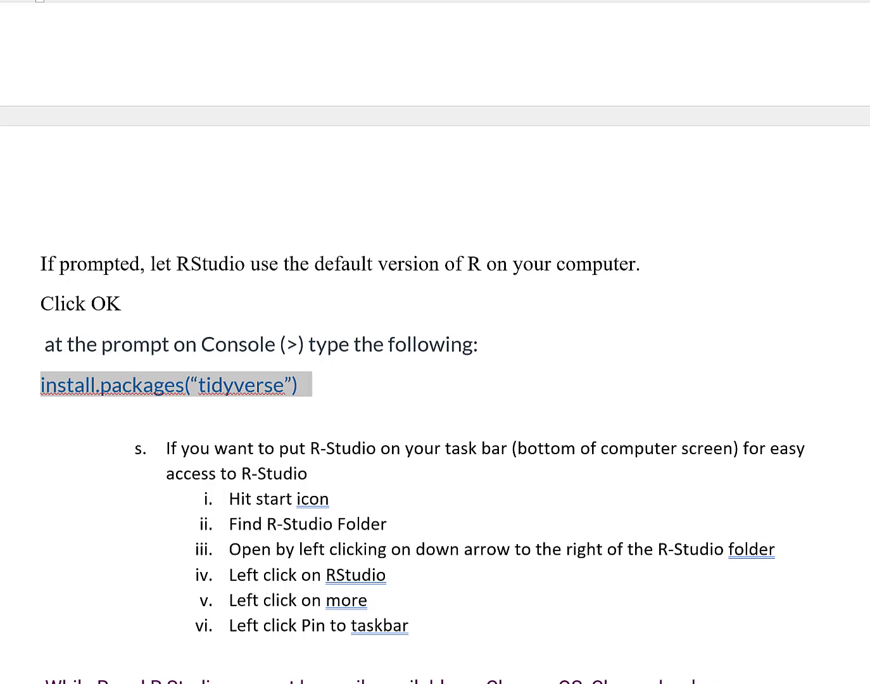
# Switch back to RStudio, paste the copied install.packages(“tidyverse”) command at the console prompt and try to run it.
pyautogui.hotkey('alt', 'Tab')
pyautogui.click(53, 396)
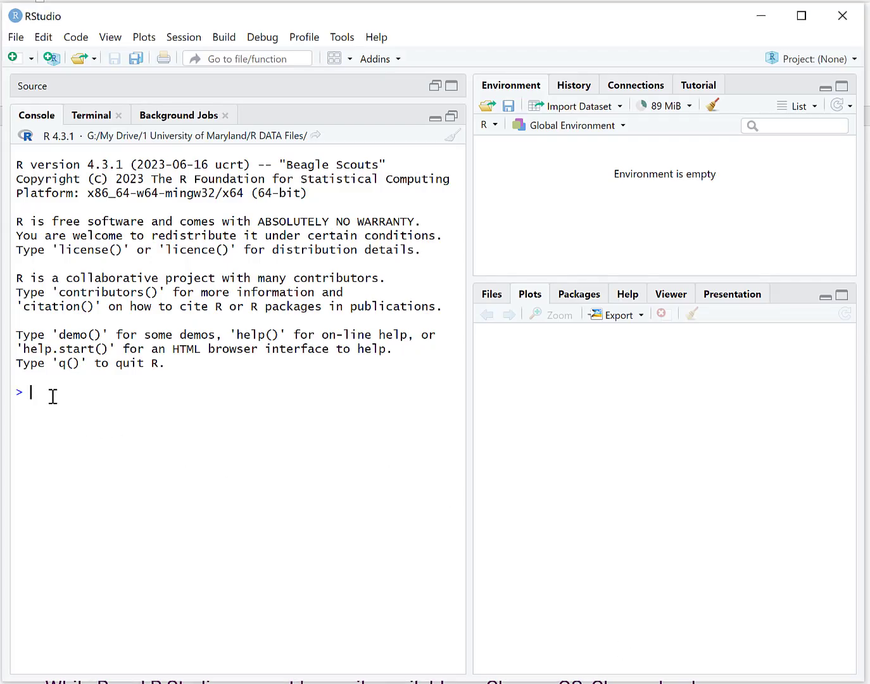
pyautogui.rightClick(53, 396)
pyautogui.click(81, 453)
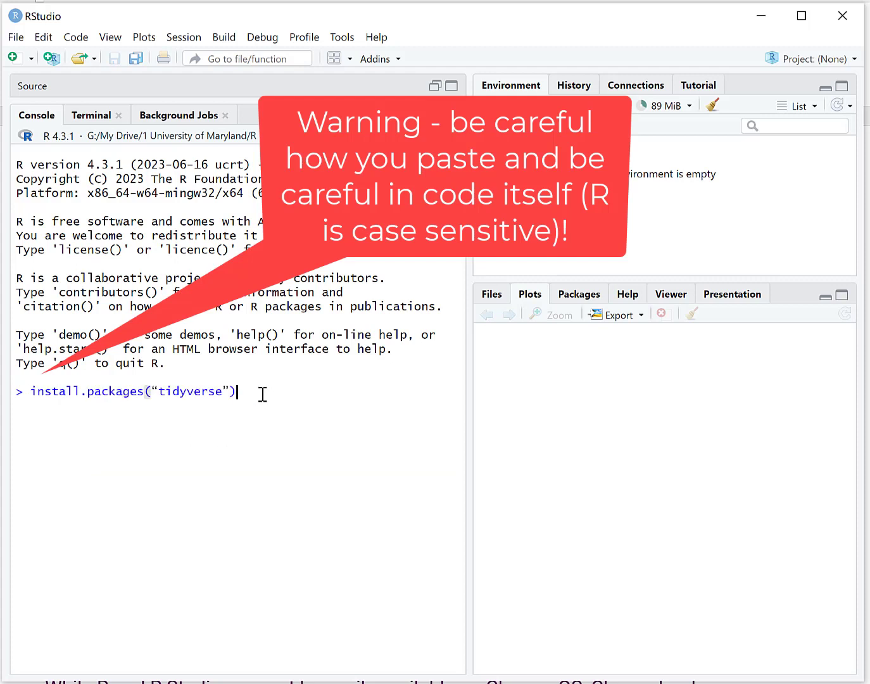
pyautogui.press('Return')
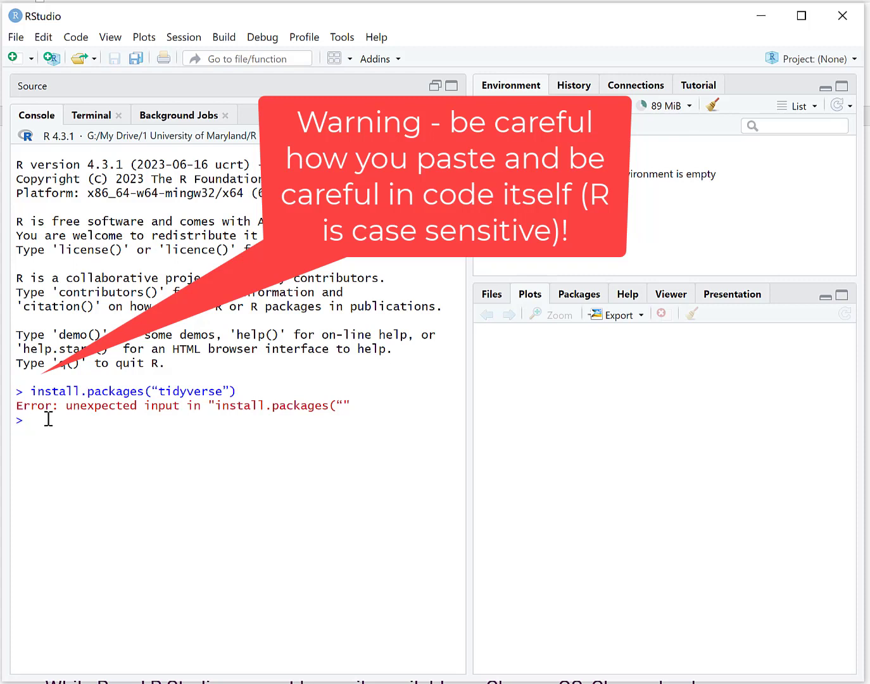
# Recall the last console command, replace its curly quotes with straight ones and run install.packages("tidyverse").
pyautogui.press('Up')
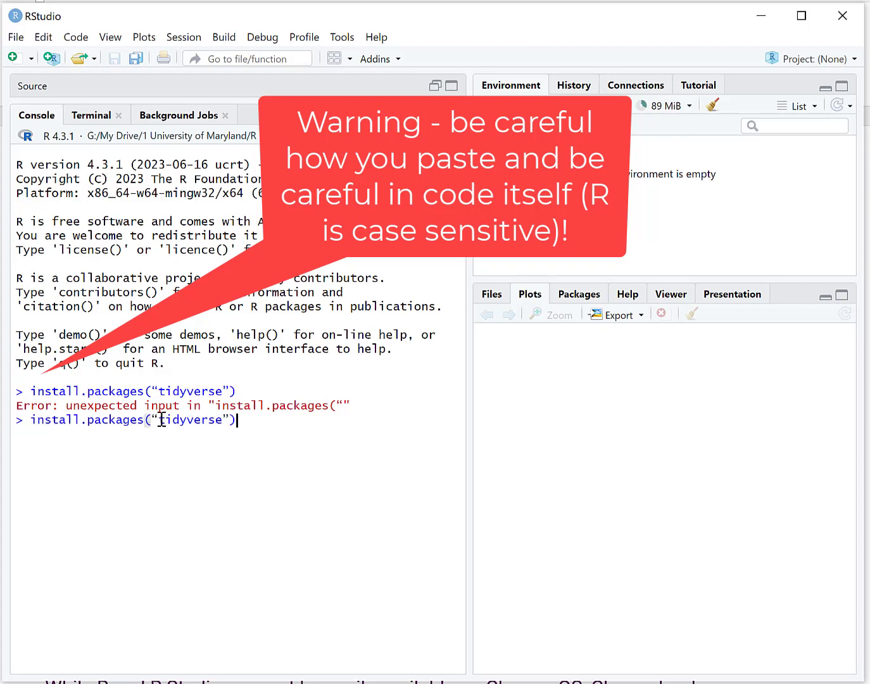
pyautogui.click(148, 436)
pyautogui.click(159, 419)
pyautogui.press('BackSpace')
pyautogui.write('"')
pyautogui.click(229, 419)
pyautogui.write(')')
pyautogui.press('Return')
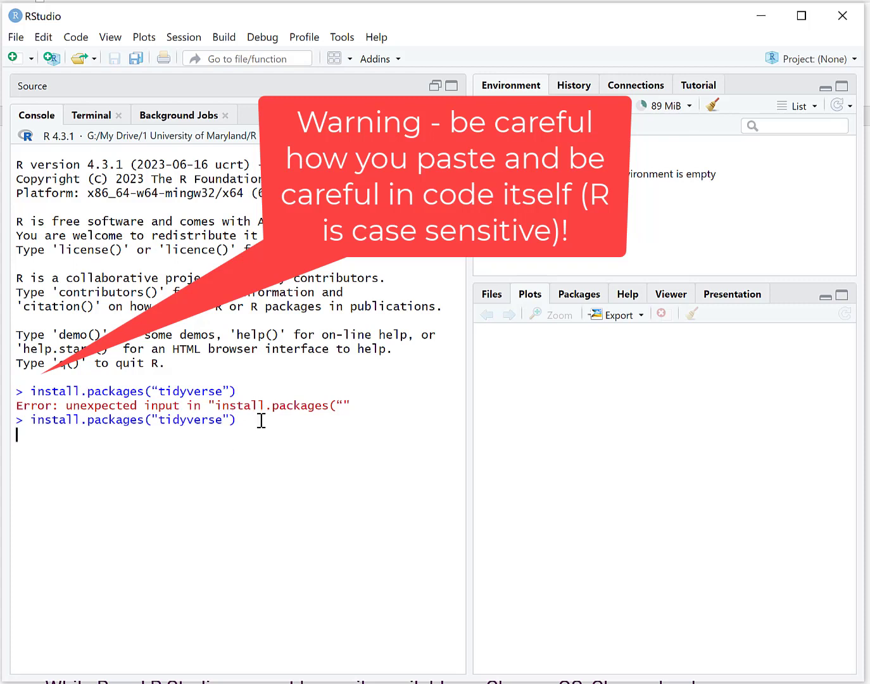